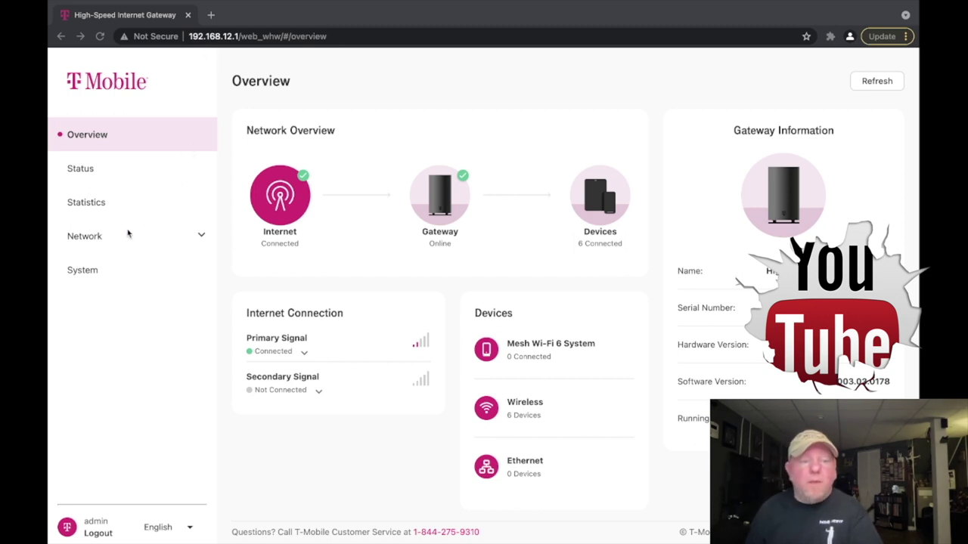
- Open the gateway's 2.4GHz Wi-Fi network settings and review the general settings and the SSID 1 configuration
click(101, 239)
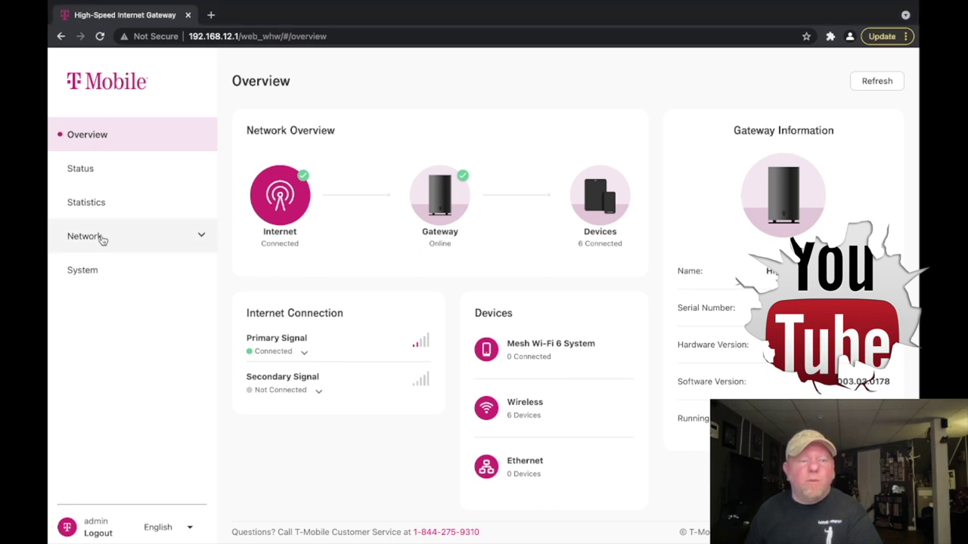
click(102, 239)
click(111, 274)
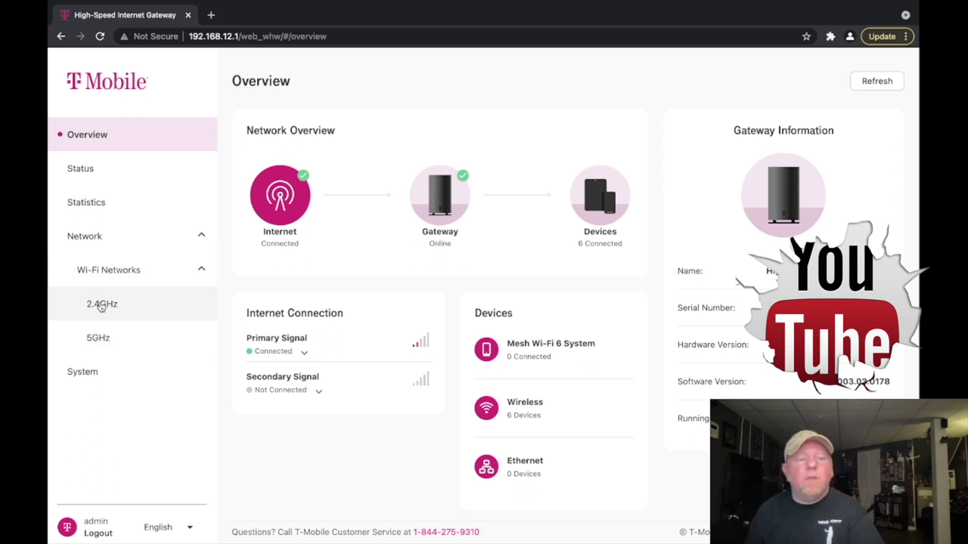
click(101, 305)
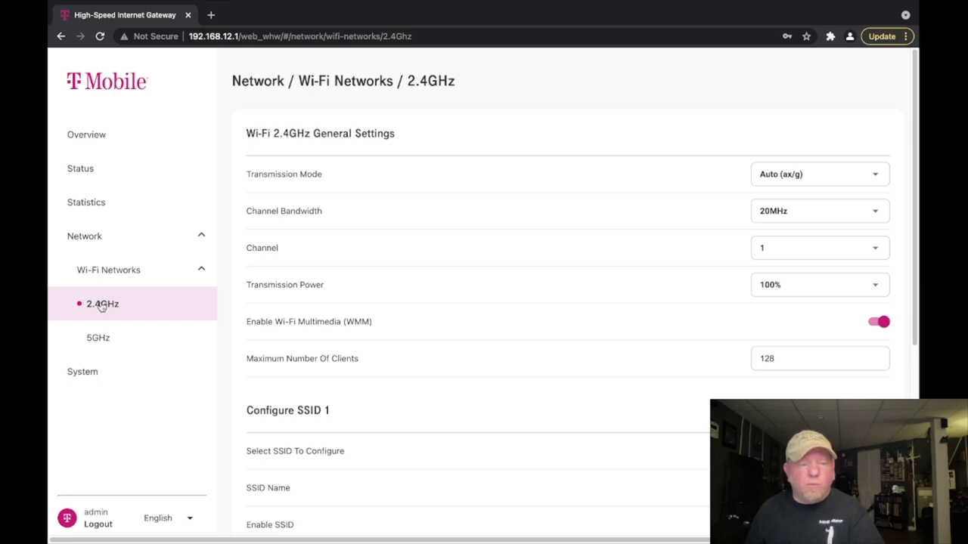
scroll(490, 312, down, 2)
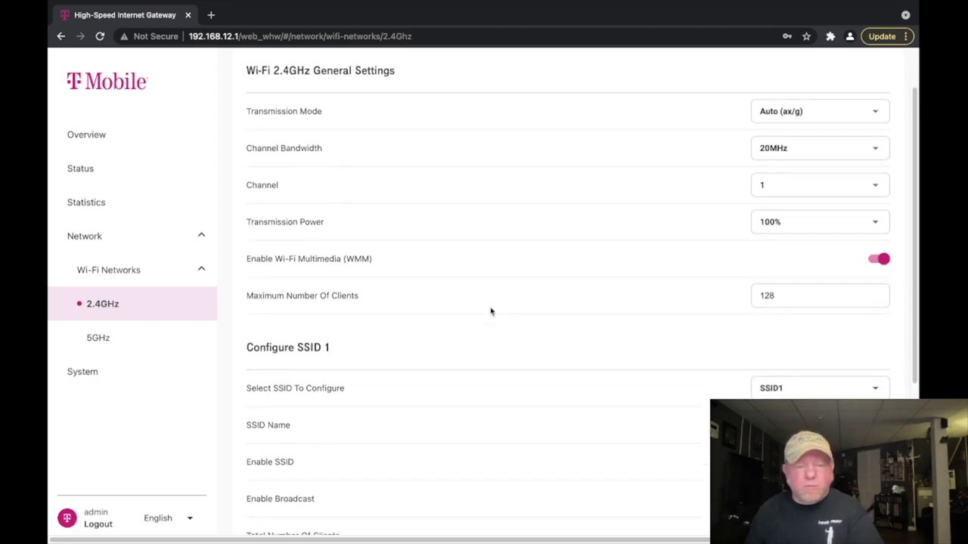
scroll(490, 312, down, 1)
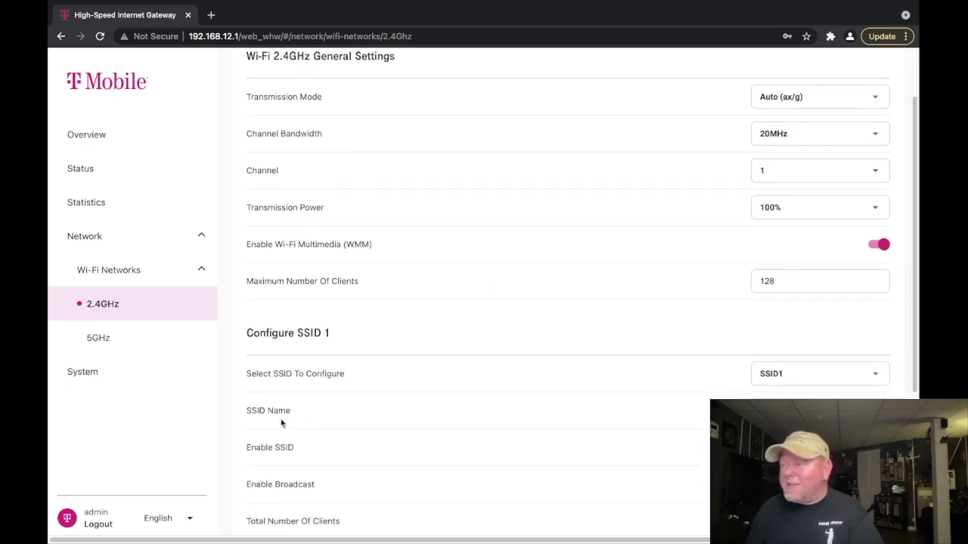
scroll(281, 423, down, 2)
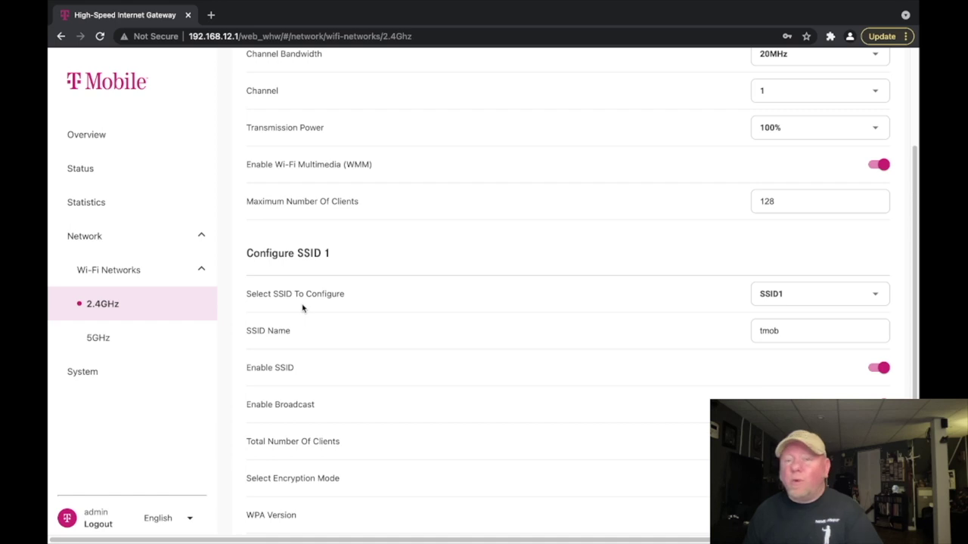
- Open the 5GHz Wi-Fi network settings and review the SSID 5 configuration and the general settings
click(106, 345)
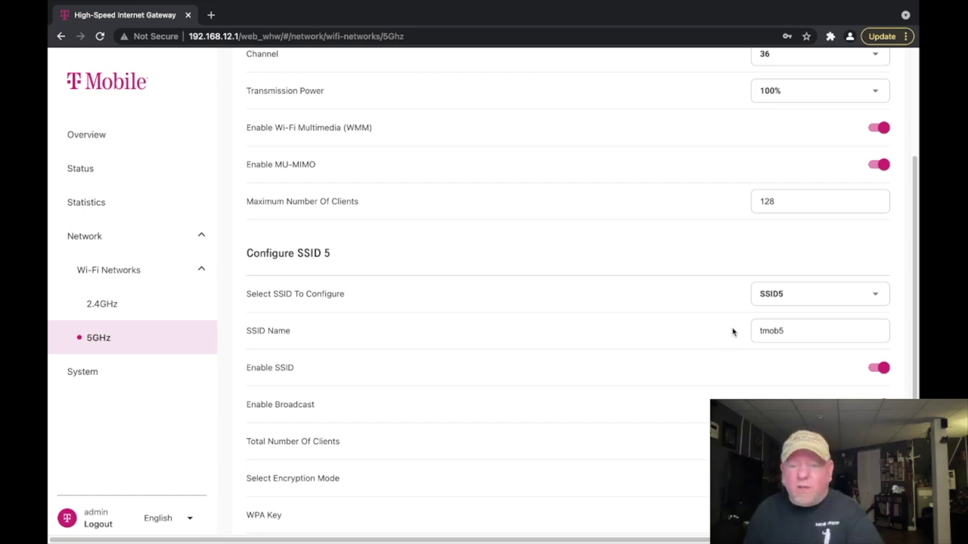
scroll(620, 330, down, 2)
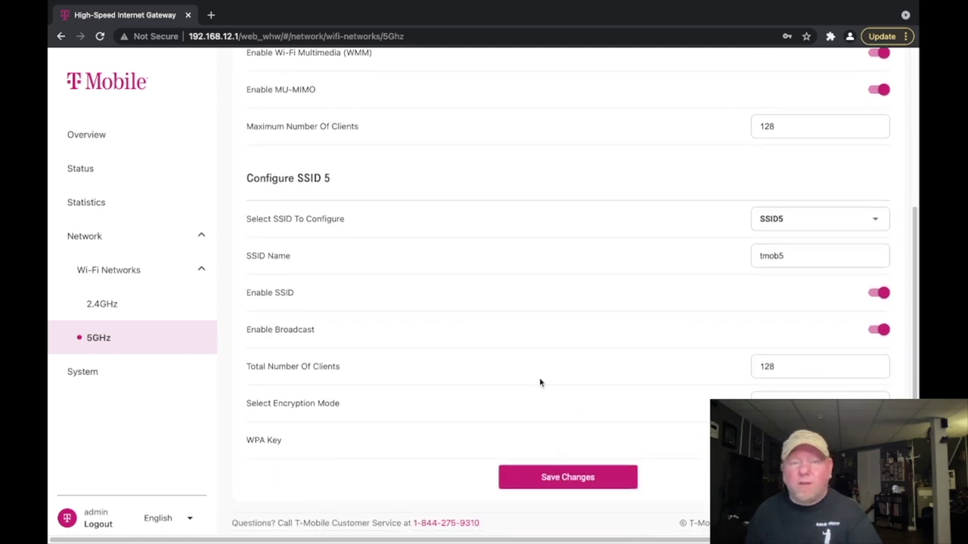
scroll(557, 356, up, 5)
- Check the computer's list of available Wi-Fi networks for the gateway's 2.4GHz and 5GHz SSIDs
mouse_move(739, 4)
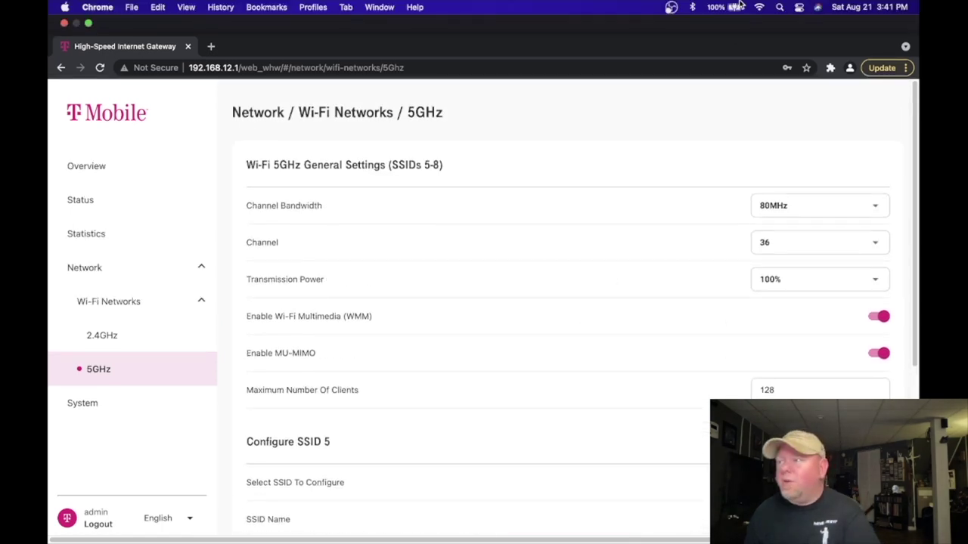
click(759, 8)
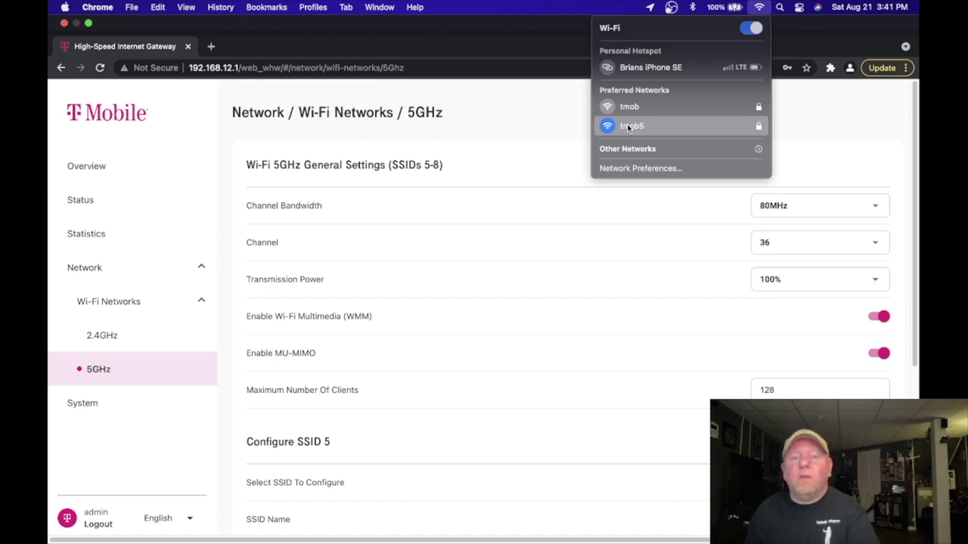
click(573, 115)
- Look over the 5GHz settings once more, and compare them with the 2.4GHz general and SSID 1 settings
scroll(519, 255, down, 3)
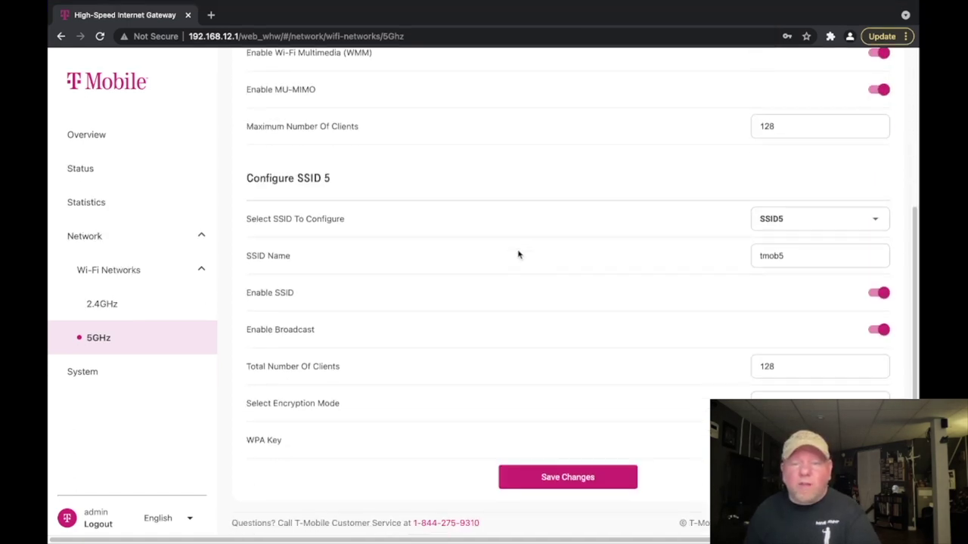
scroll(450, 270, up, 3)
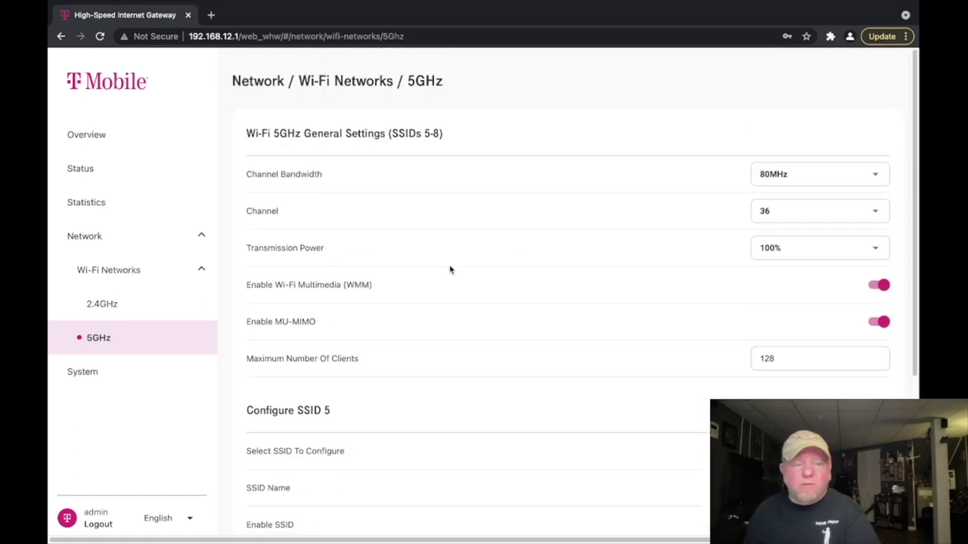
click(94, 303)
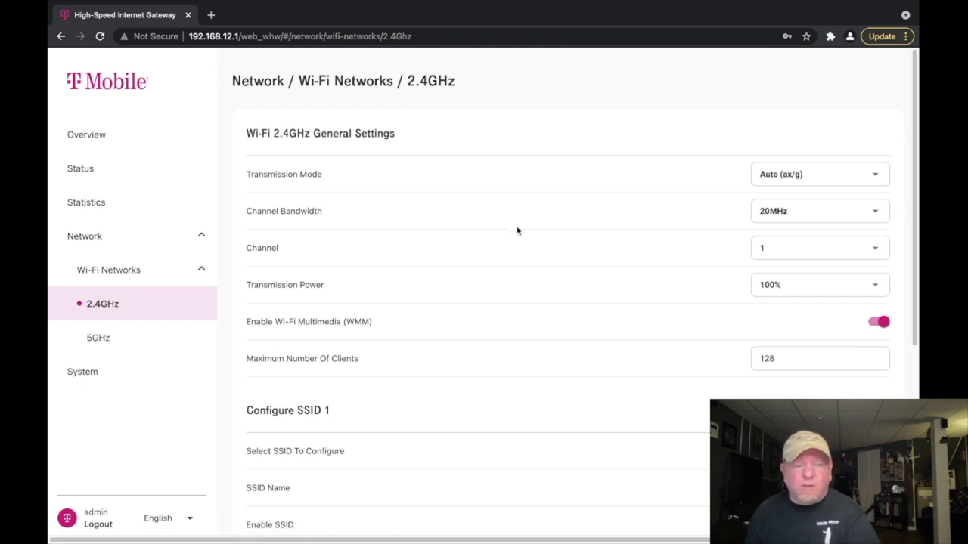
scroll(518, 231, down, 2)
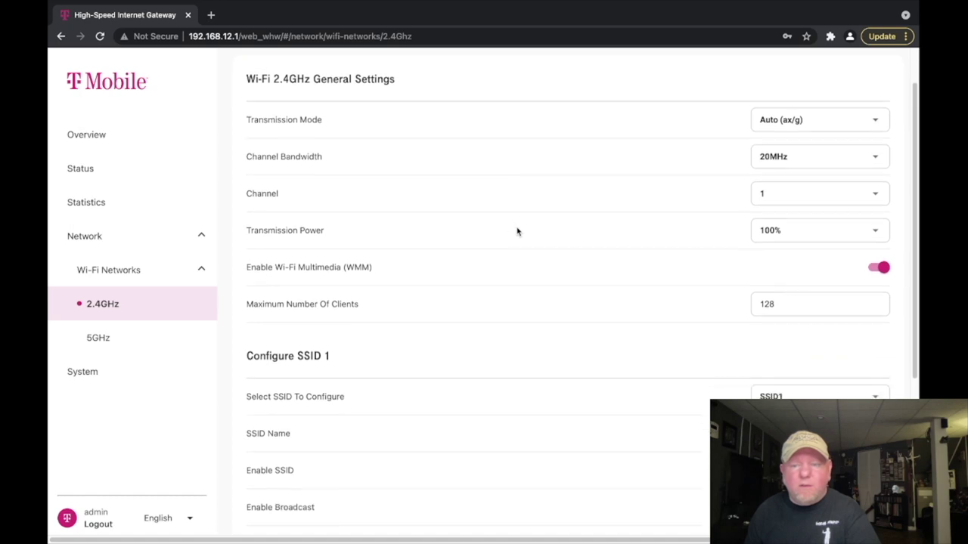
scroll(518, 232, down, 3)
scroll(518, 232, up, 1)
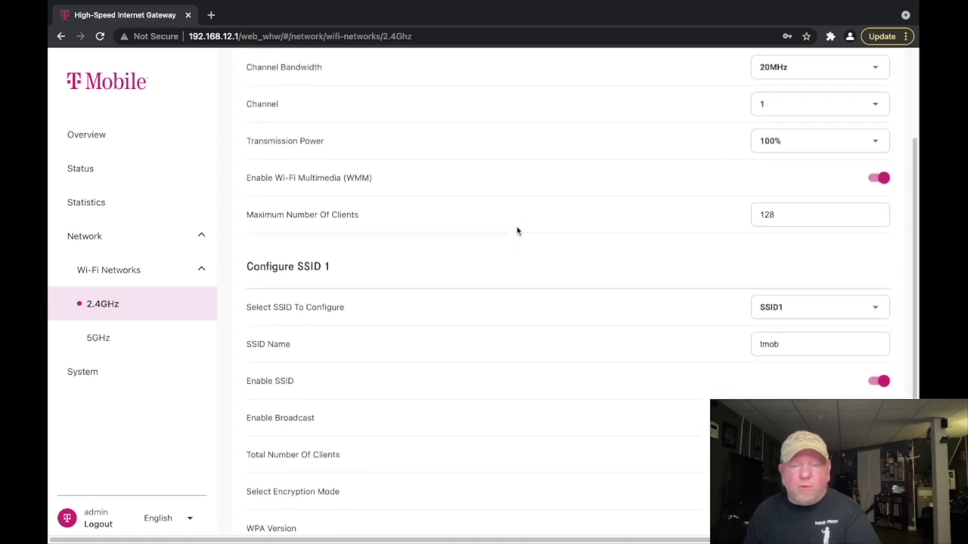
scroll(517, 232, up, 4)
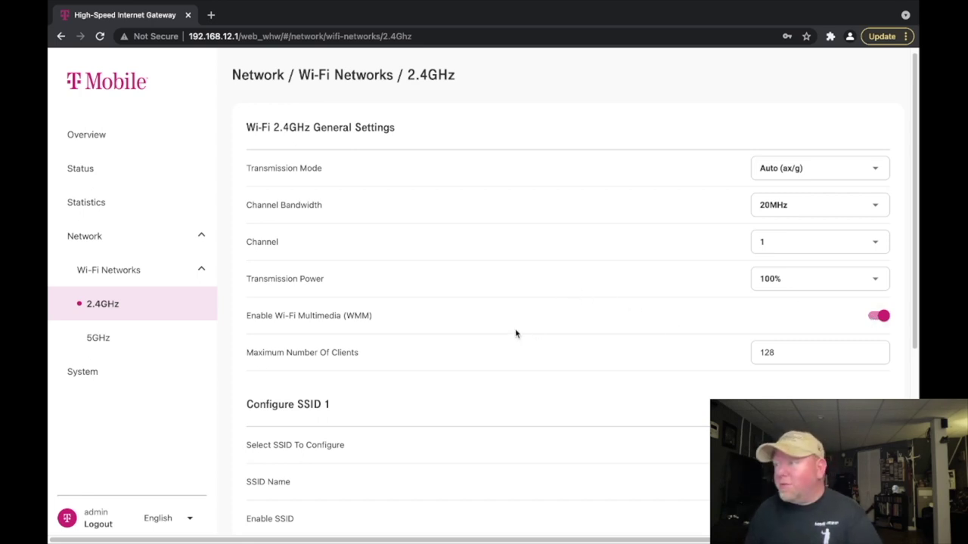
scroll(515, 332, up, 1)
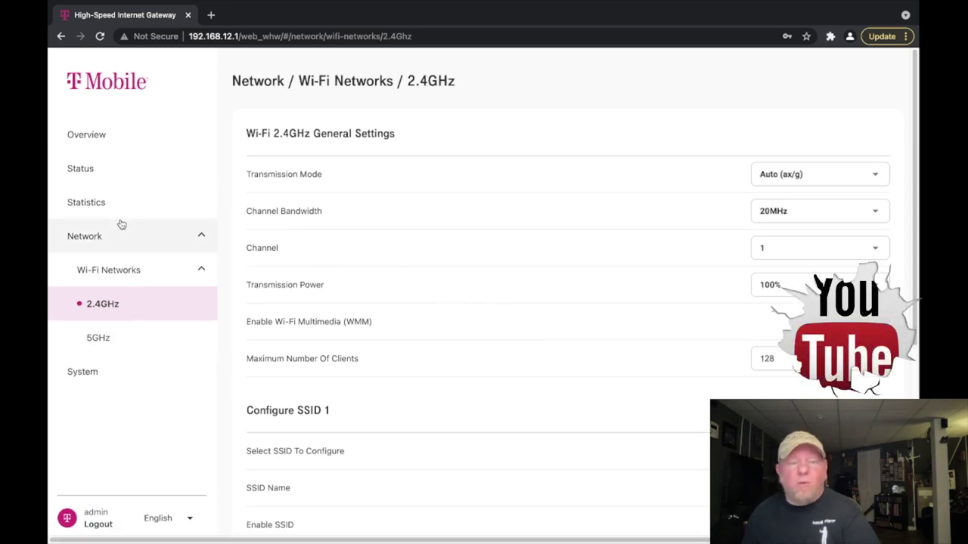
- Return to the gateway overview and inspect the signal details of the primary and secondary internet connections
click(90, 138)
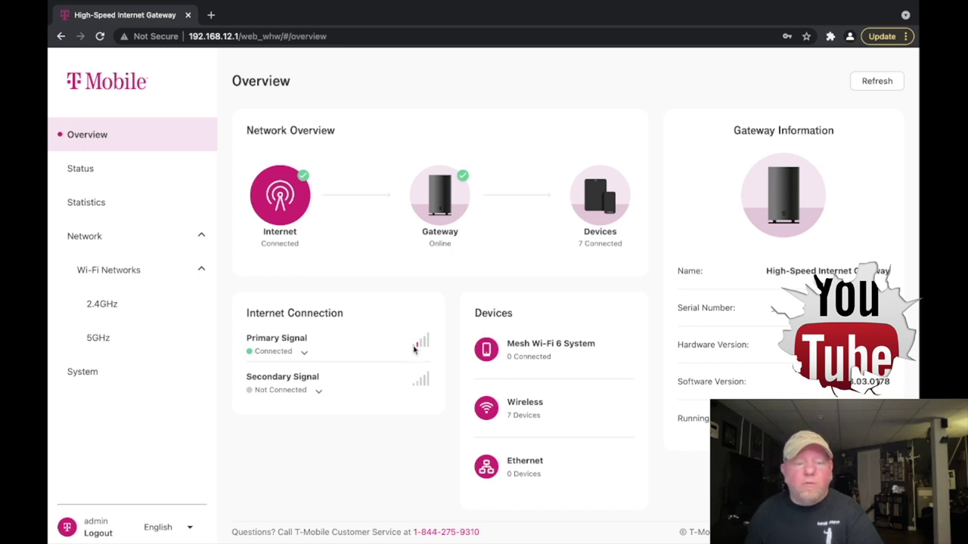
click(307, 354)
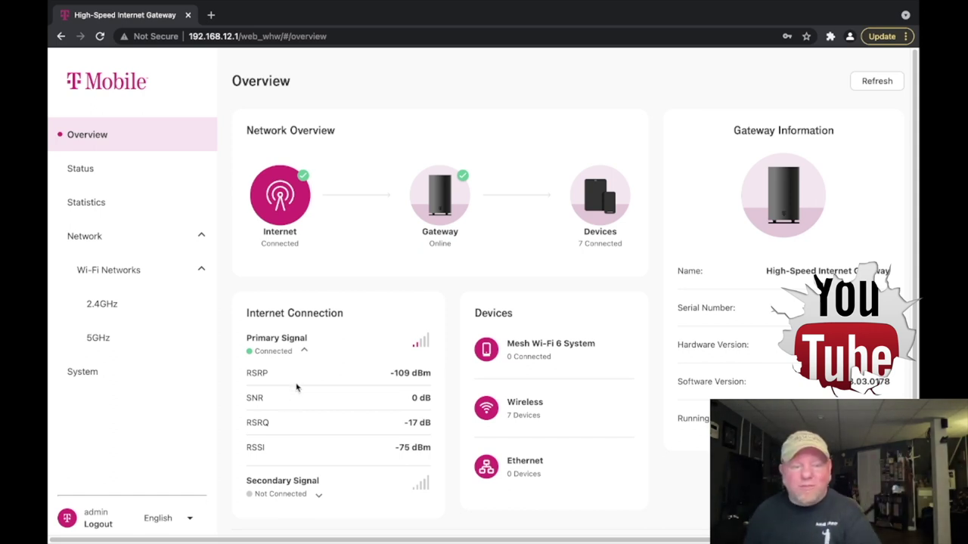
click(303, 352)
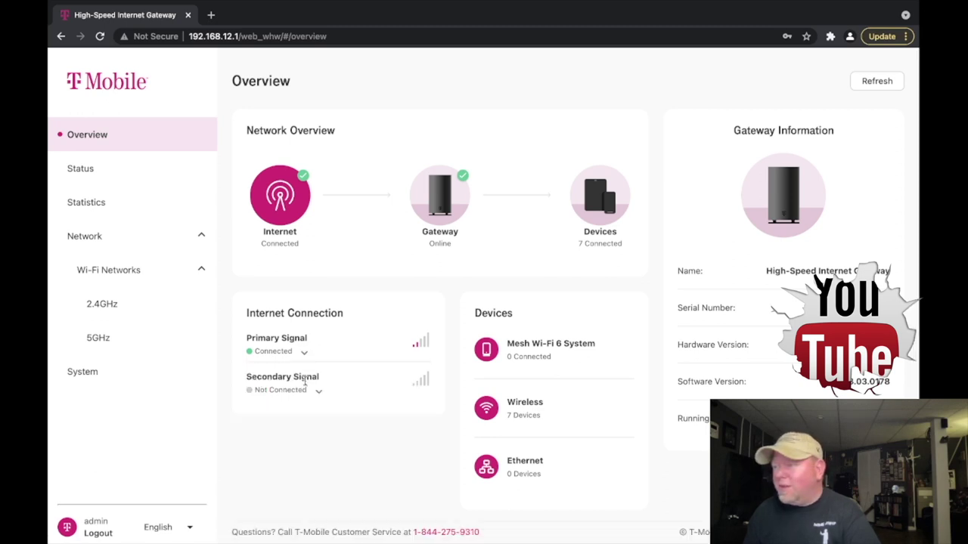
click(319, 391)
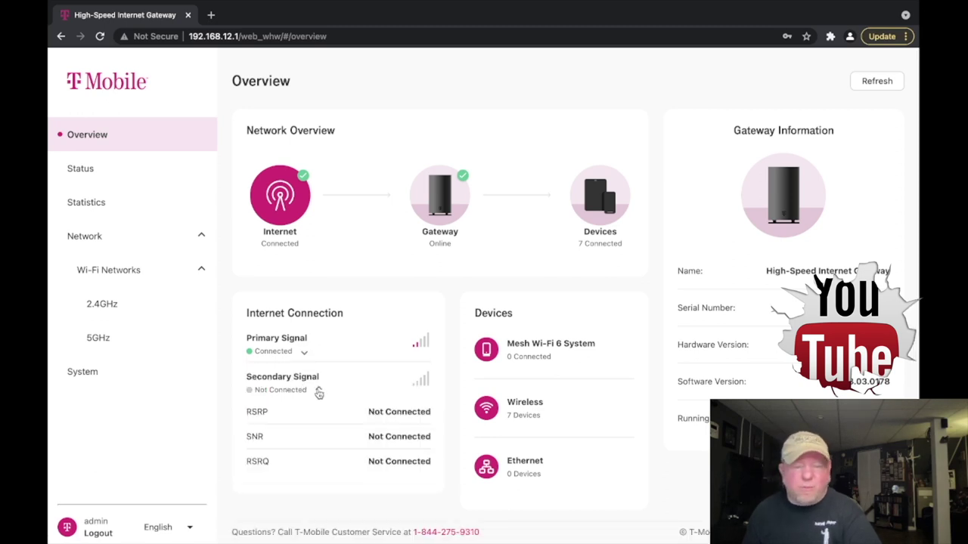
click(318, 392)
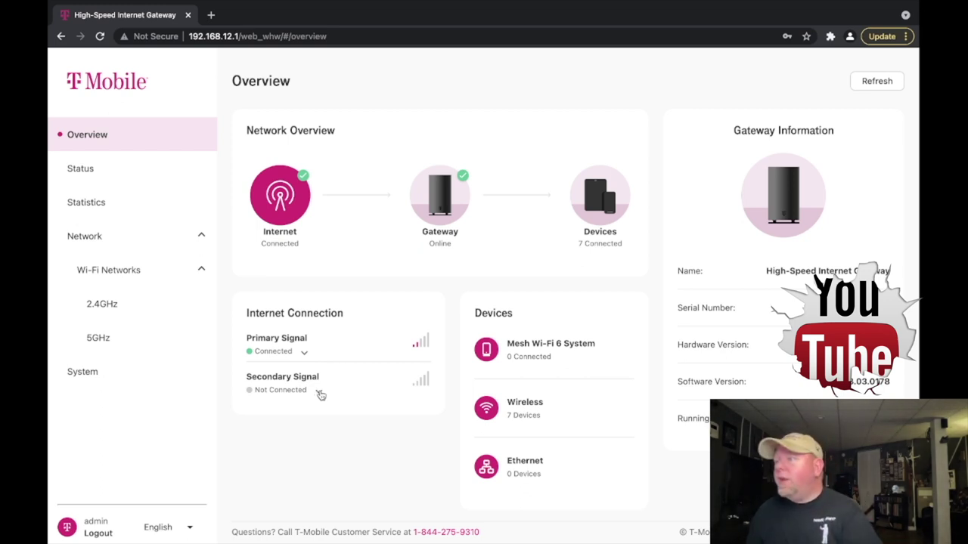
- Search Google for "speed test" in a new browser tab
click(211, 15)
click(402, 258)
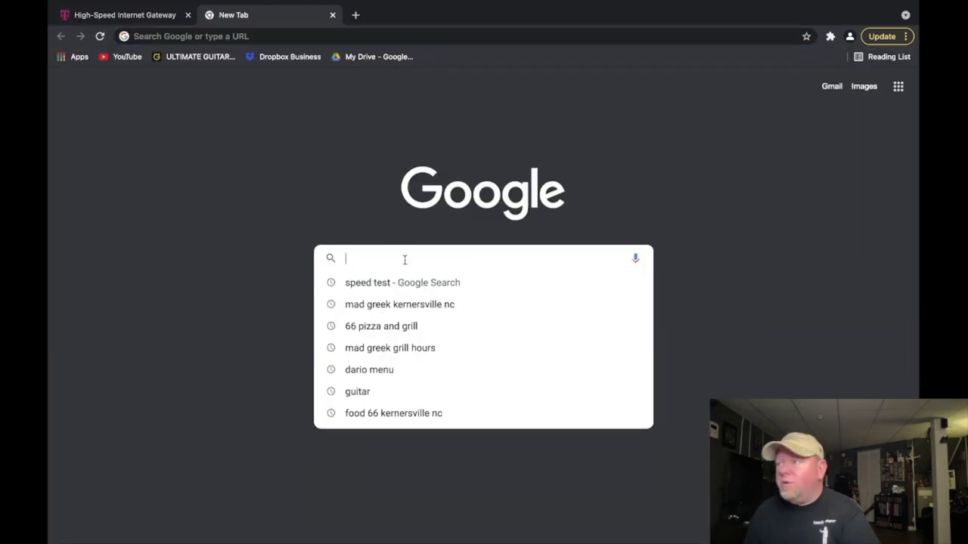
mouse_move(403, 2)
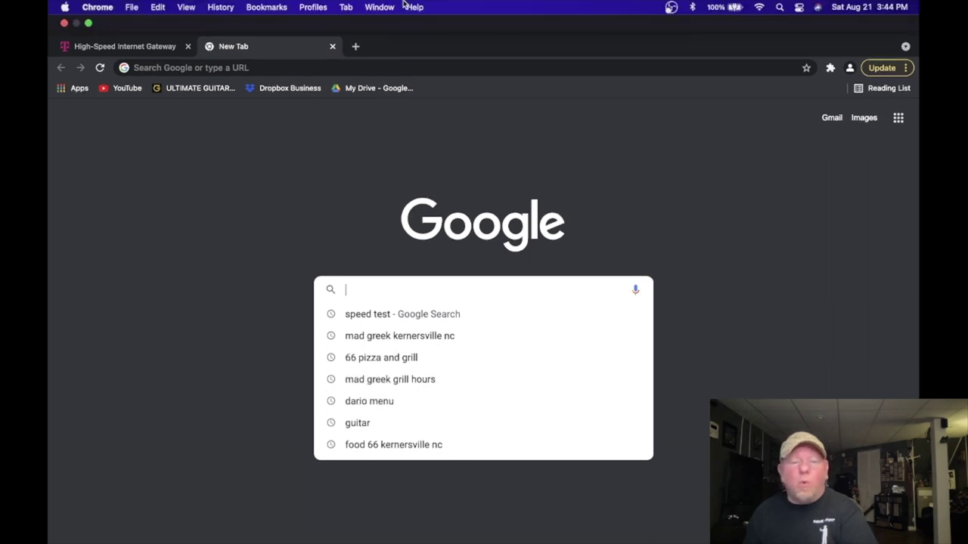
click(363, 284)
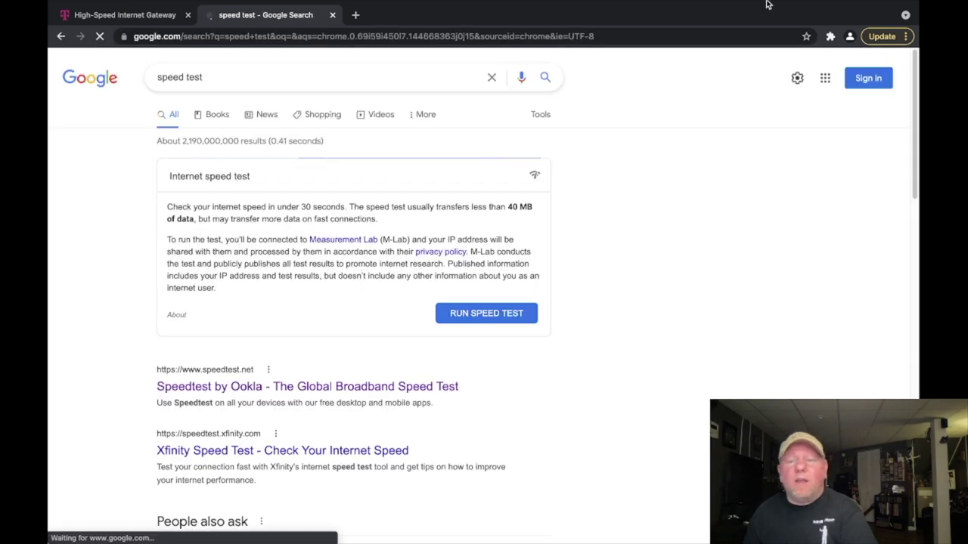
- Check that the computer is on the tmob5 Wi-Fi network and run Google's internet speed test
click(758, 7)
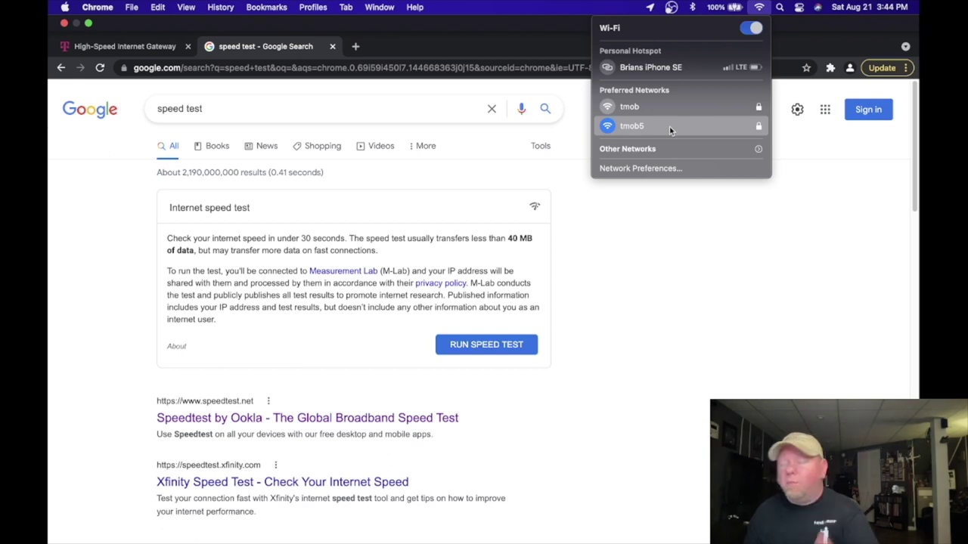
click(640, 259)
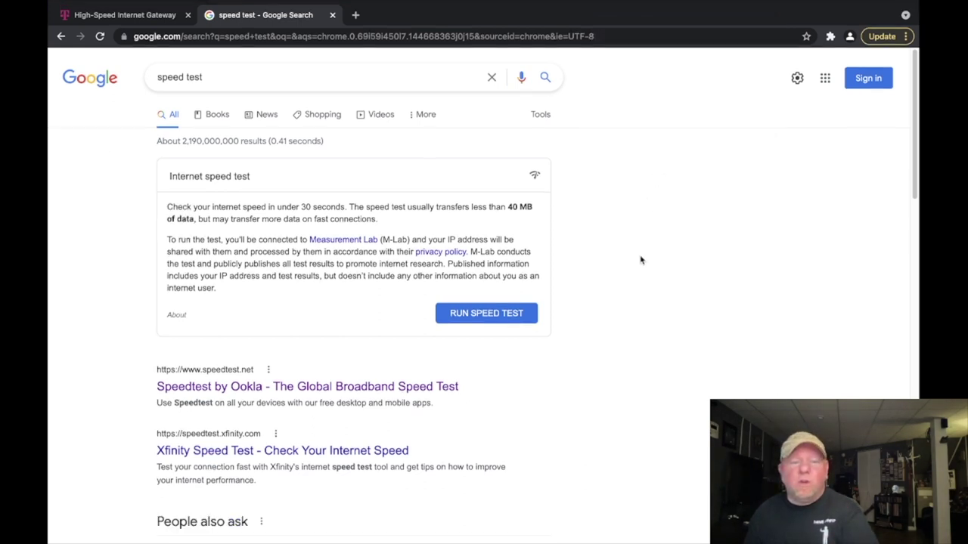
click(470, 316)
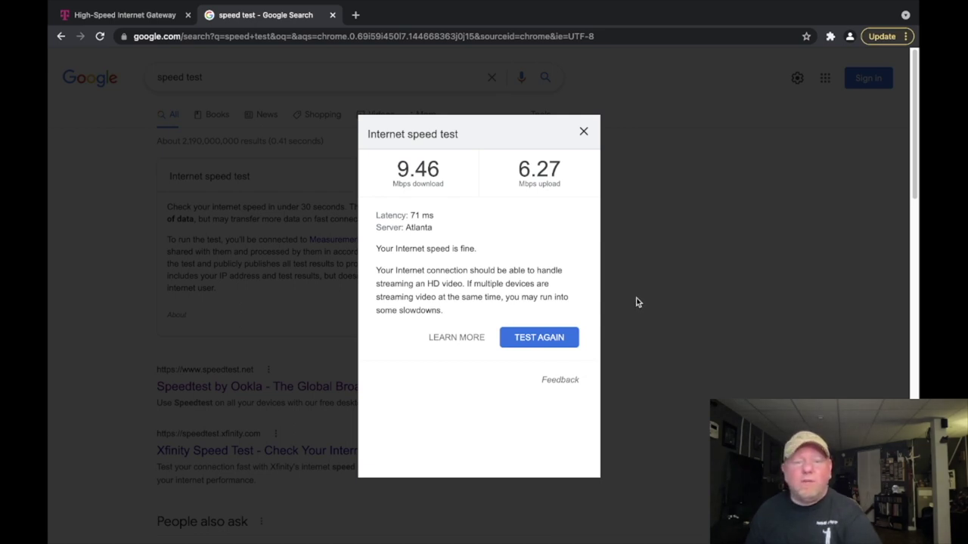
- Close the speed test results, connect the computer to the tmob Wi-Fi network and run the speed test again
click(582, 132)
click(759, 7)
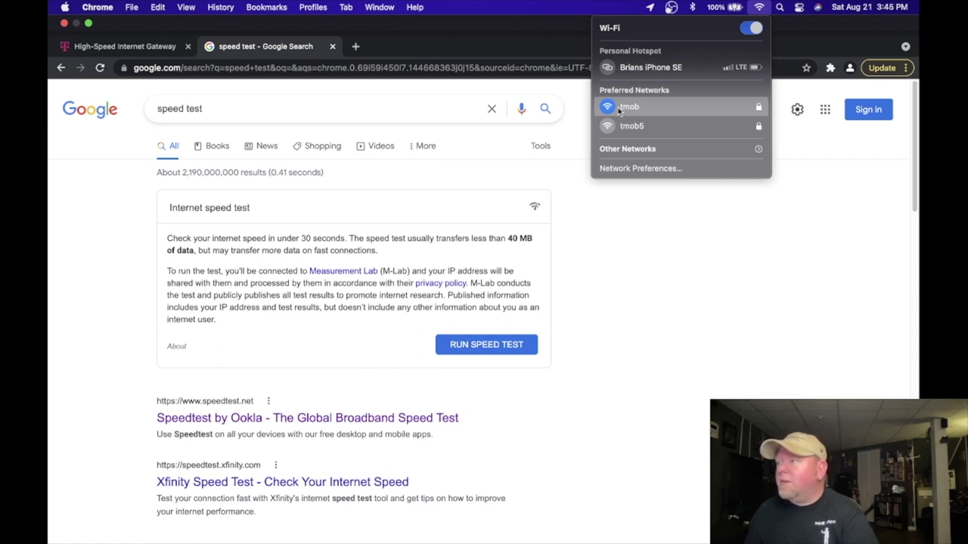
click(675, 245)
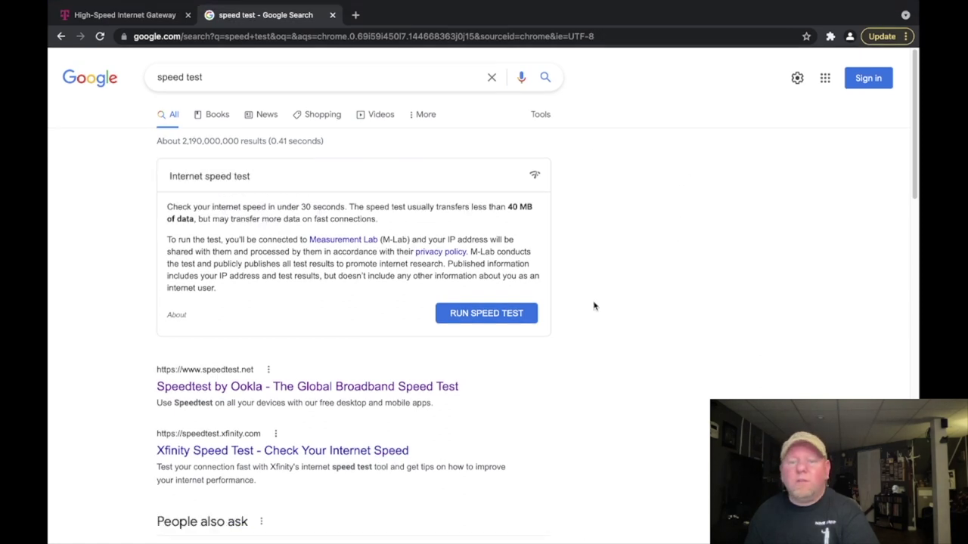
click(473, 316)
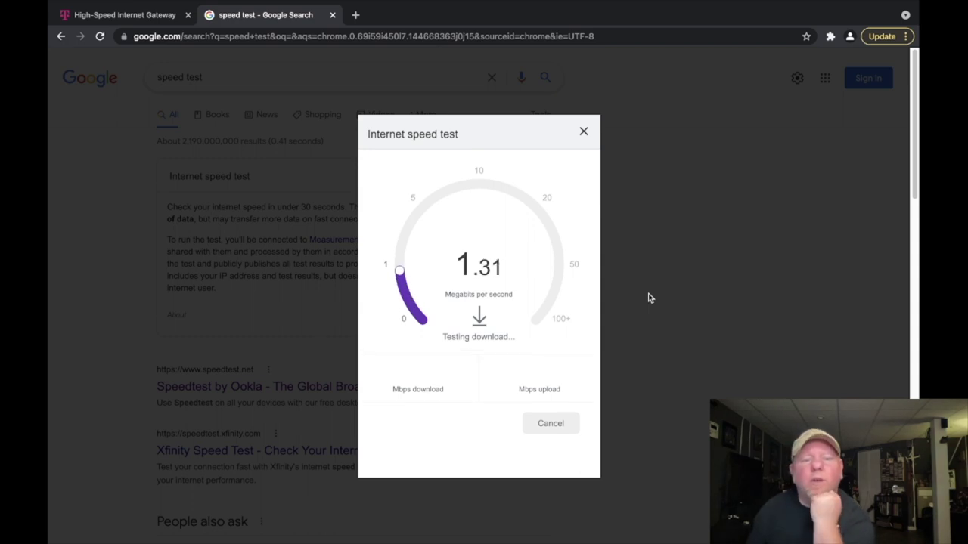